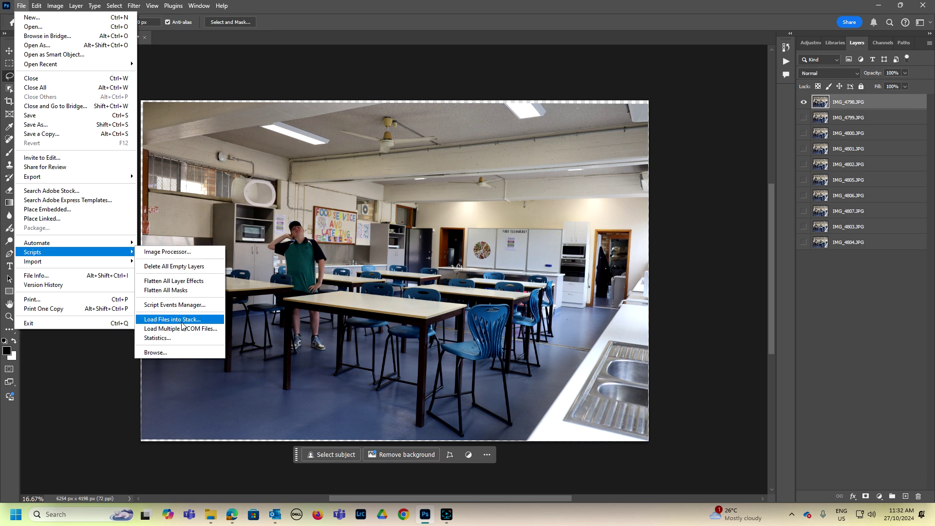
click(184, 322)
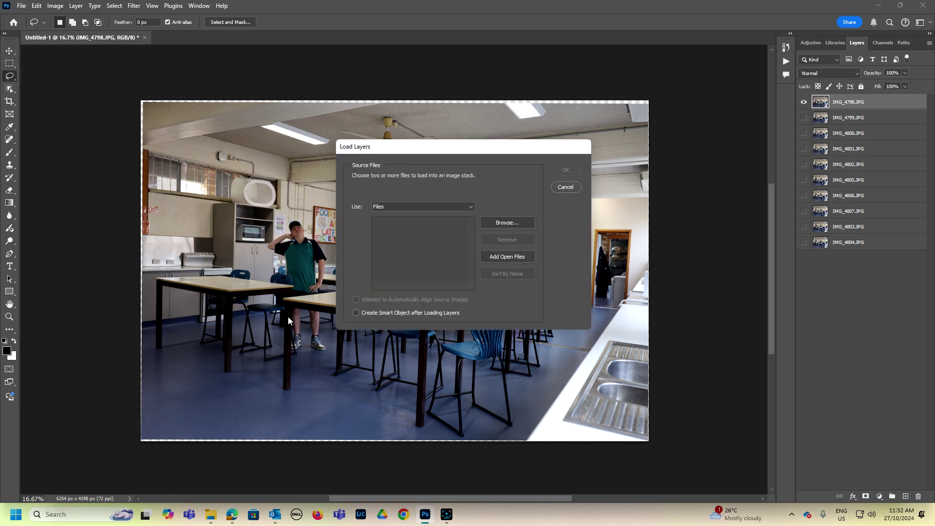
click(512, 225)
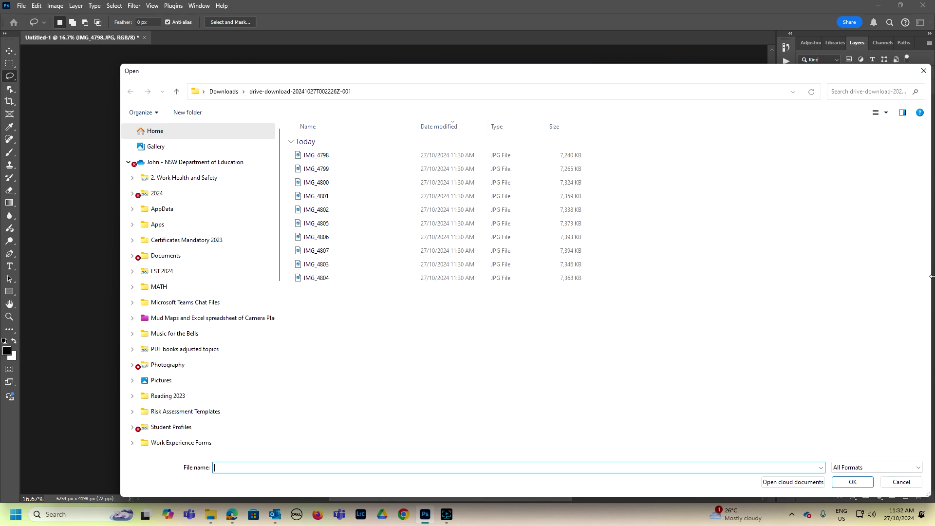
click(924, 71)
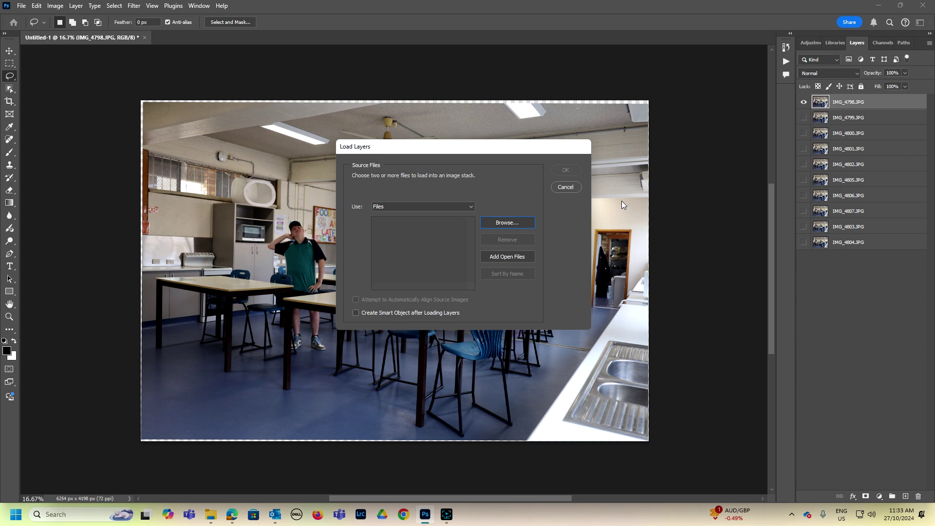
click(565, 186)
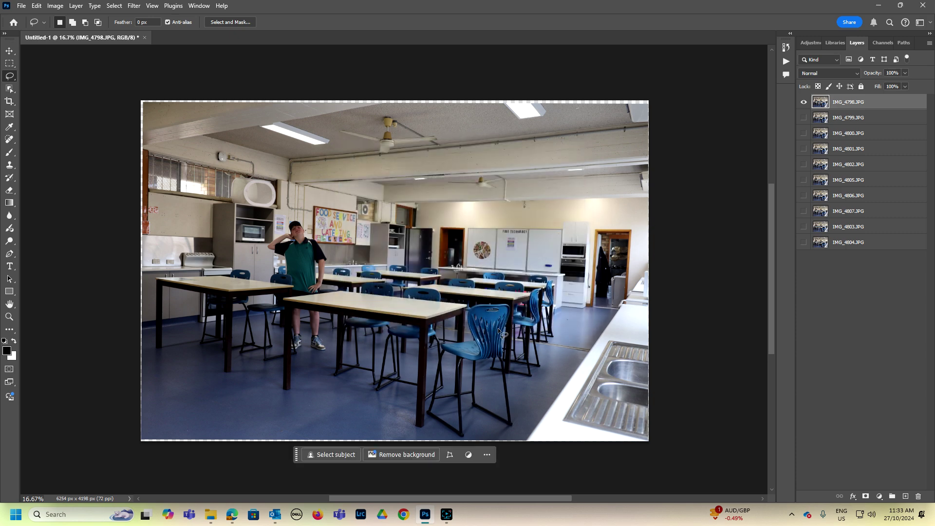
- Look through the stacked photo layers one by one down to IMG_4804.JPG, and return to the IMG_4798.JPG layer
click(849, 122)
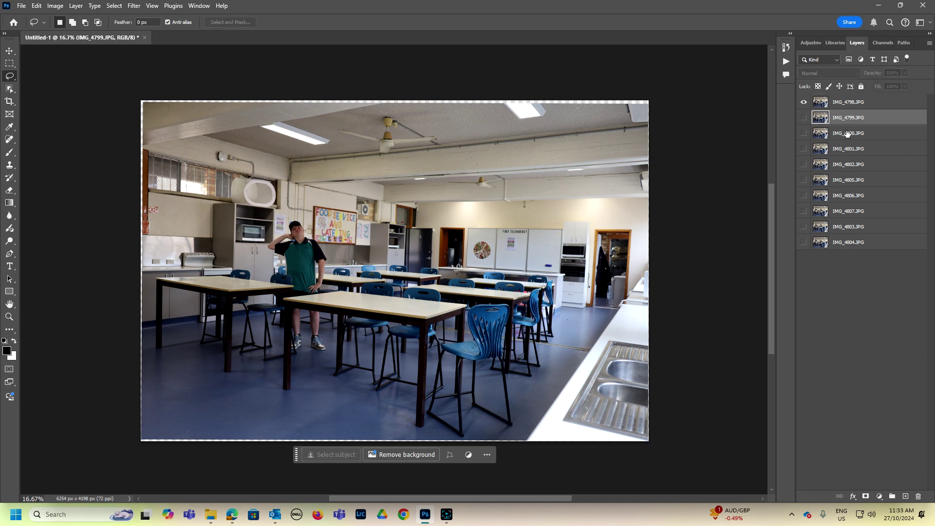
click(848, 134)
click(841, 151)
click(839, 168)
click(837, 186)
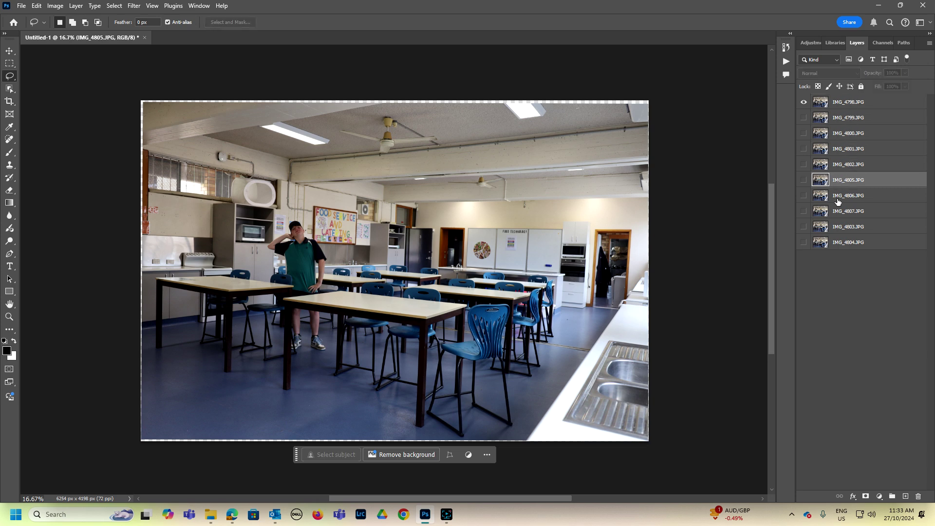
click(838, 200)
click(839, 227)
click(839, 244)
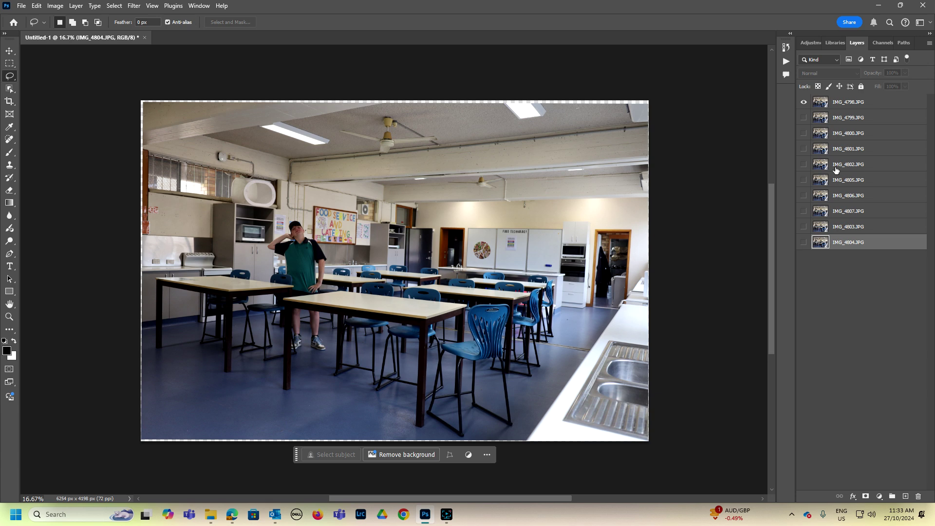
click(853, 108)
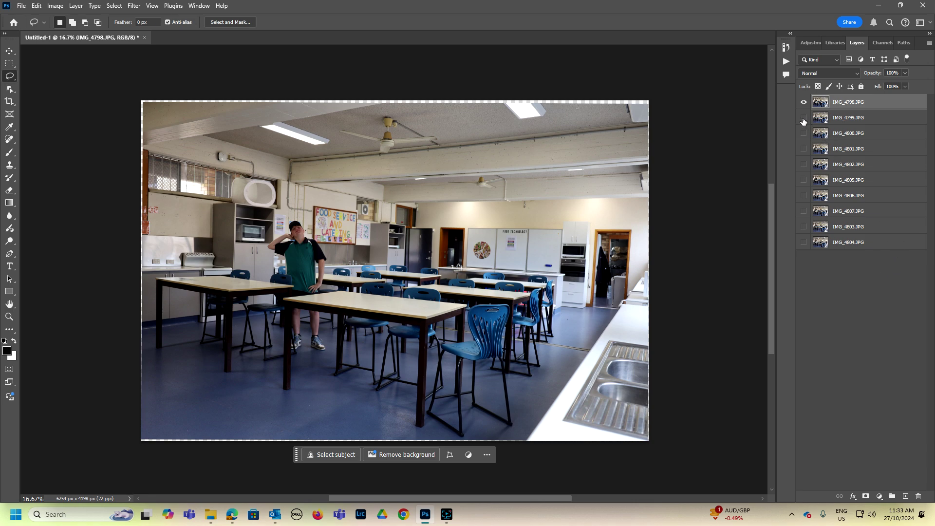
- Compare the photos on the IMG_4798.JPG and IMG_4799.JPG layers by switching their visibility on and off
click(804, 102)
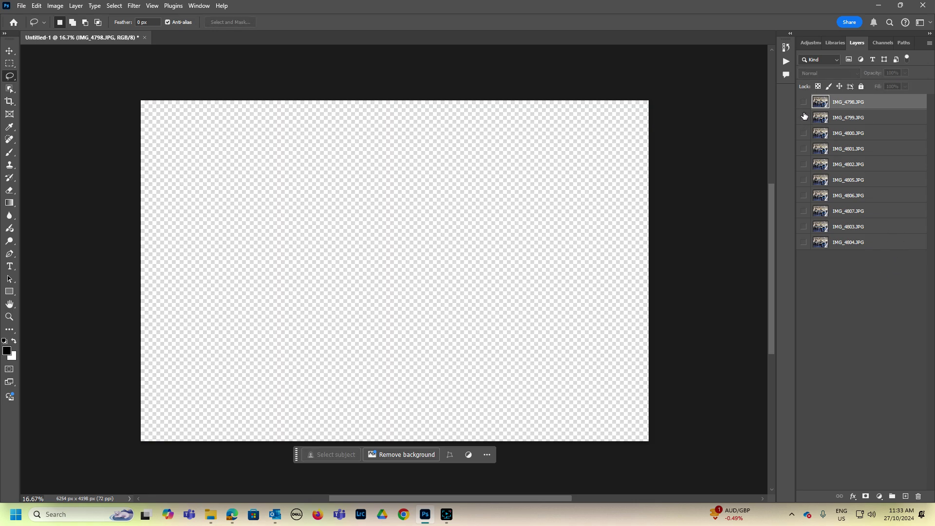
click(804, 118)
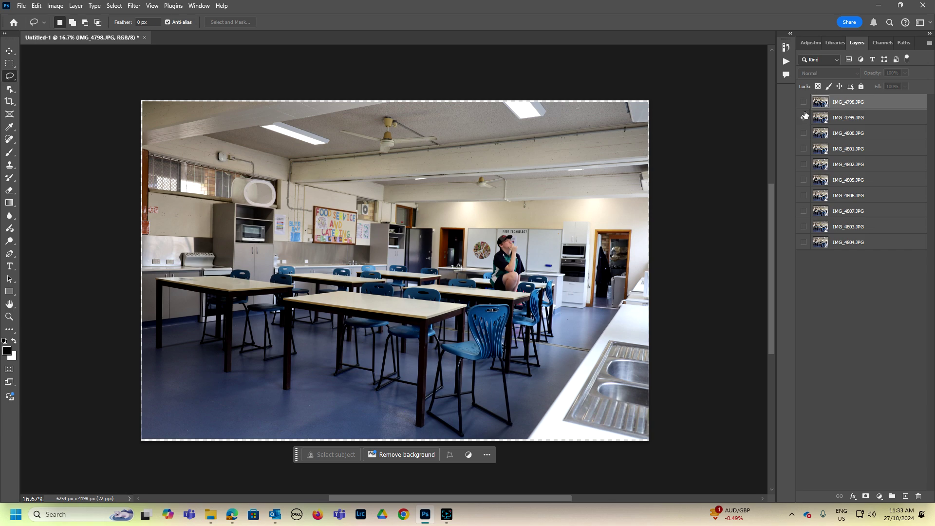
click(804, 101)
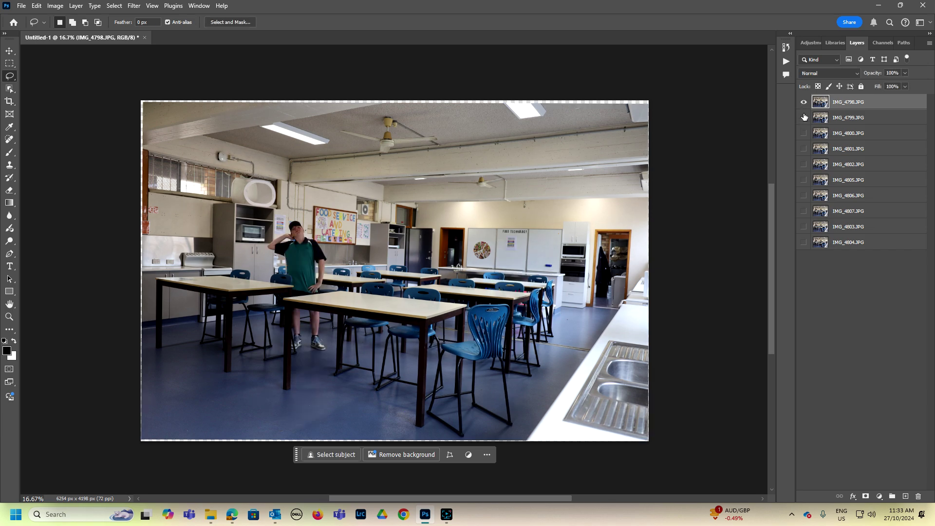
click(803, 102)
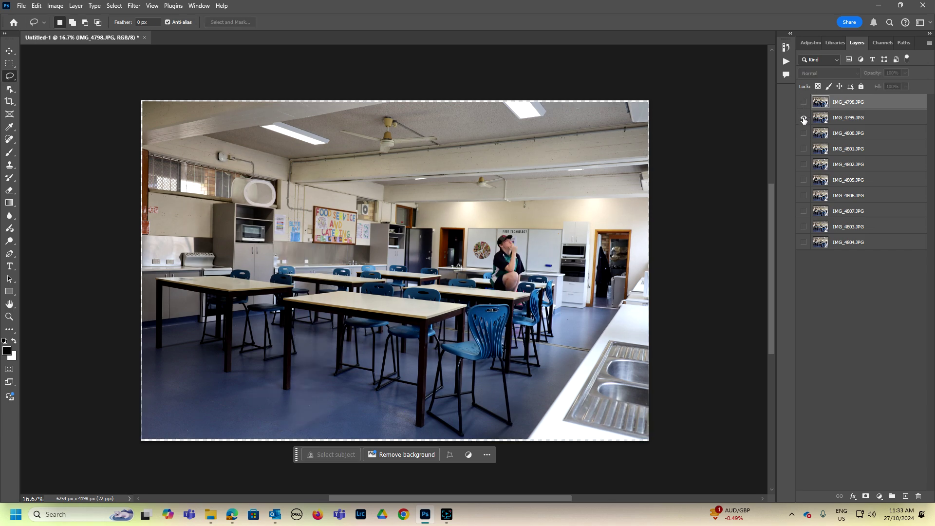
click(804, 119)
click(804, 102)
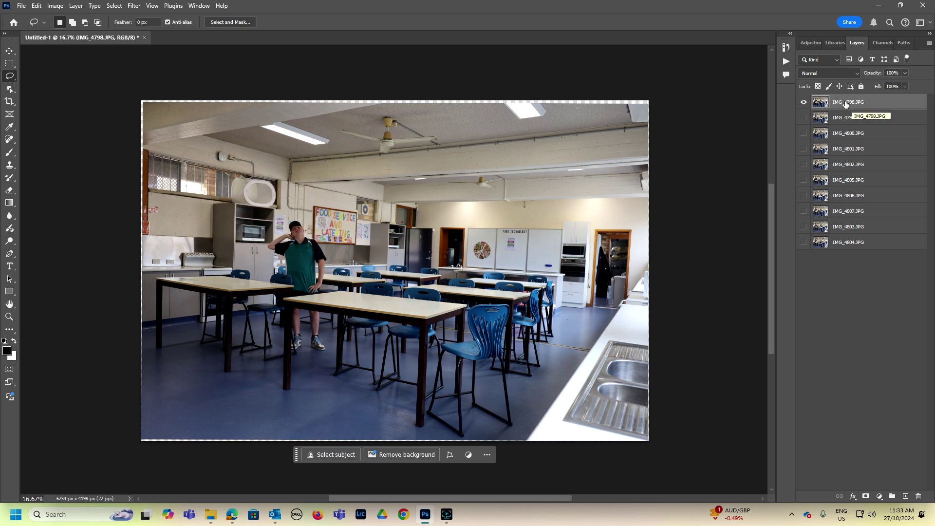
- Show only the IMG_4799.JPG layer and select the person crouching on the table with the Object Selection tool
click(803, 101)
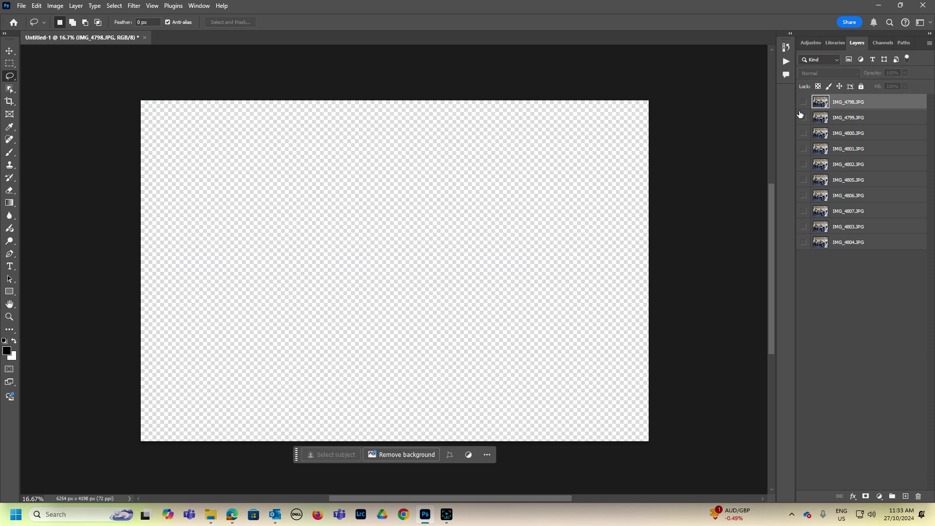
click(860, 122)
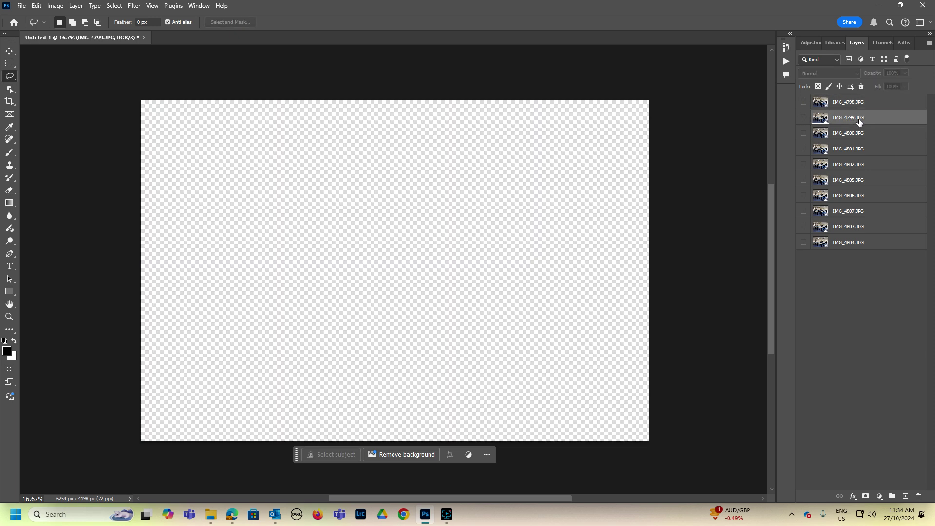
click(803, 119)
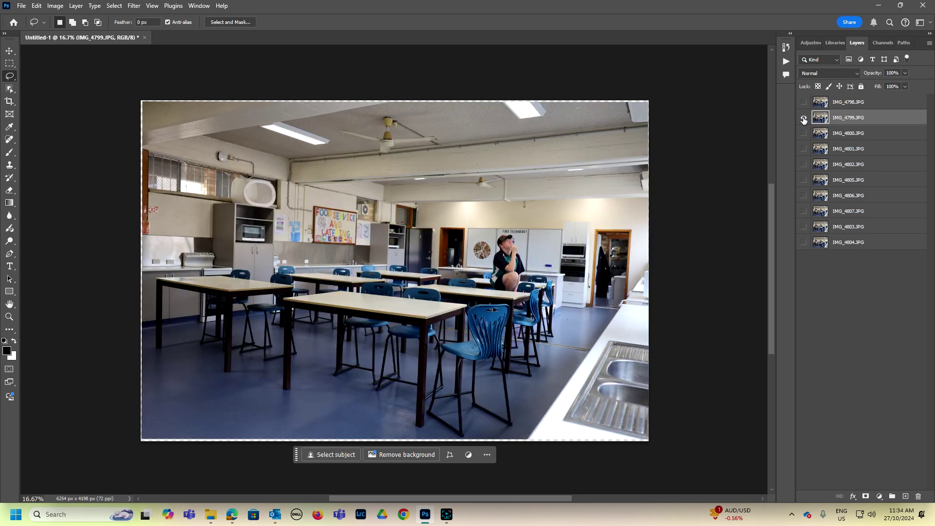
click(9, 91)
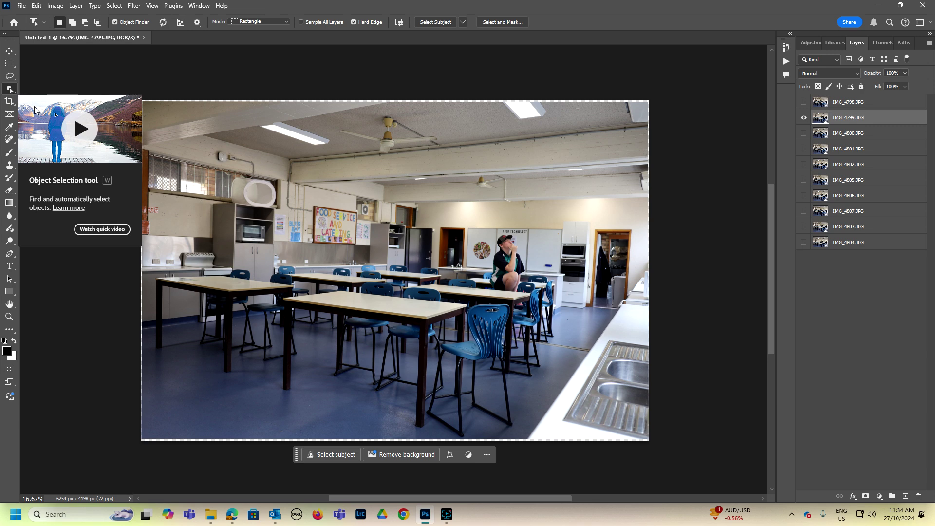
click(506, 262)
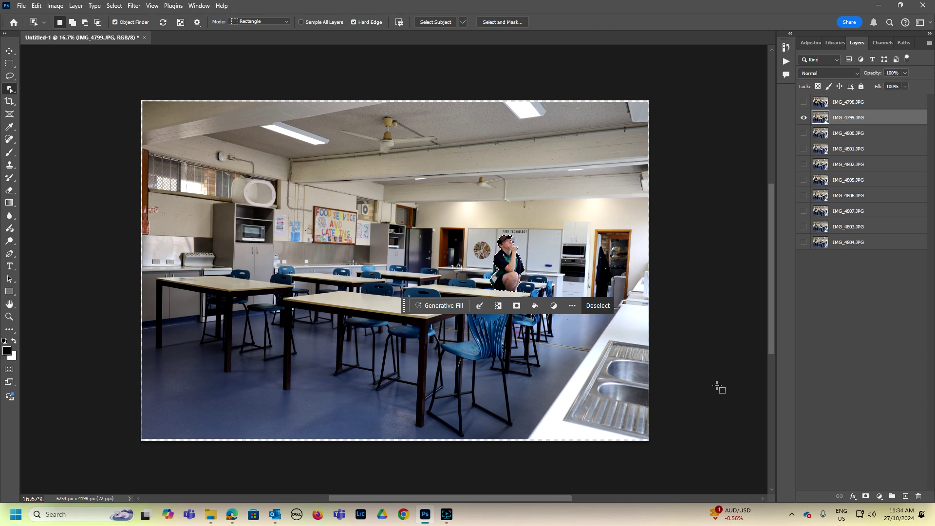
- Show the IMG_4798.JPG layer and erase its area inside the selection to reveal the crouching person, enlarging the eraser to 180 px
click(805, 102)
click(852, 103)
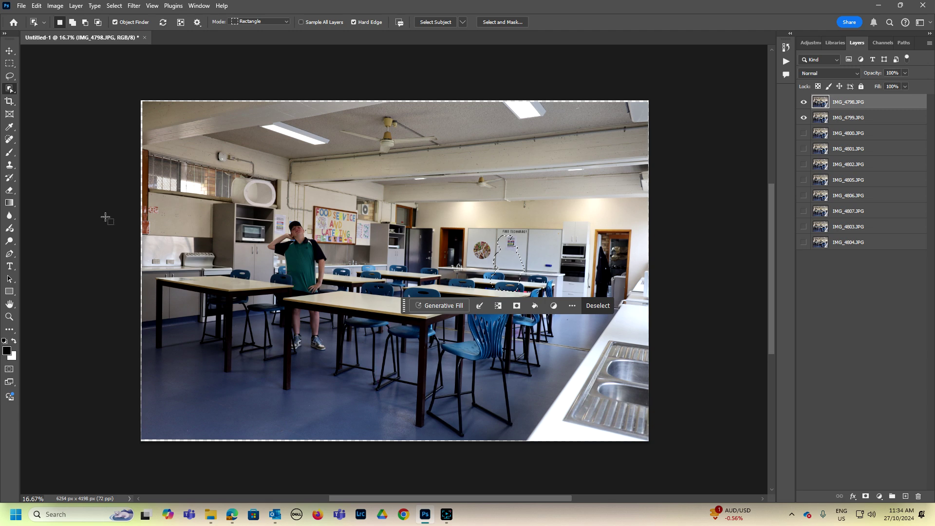
click(9, 190)
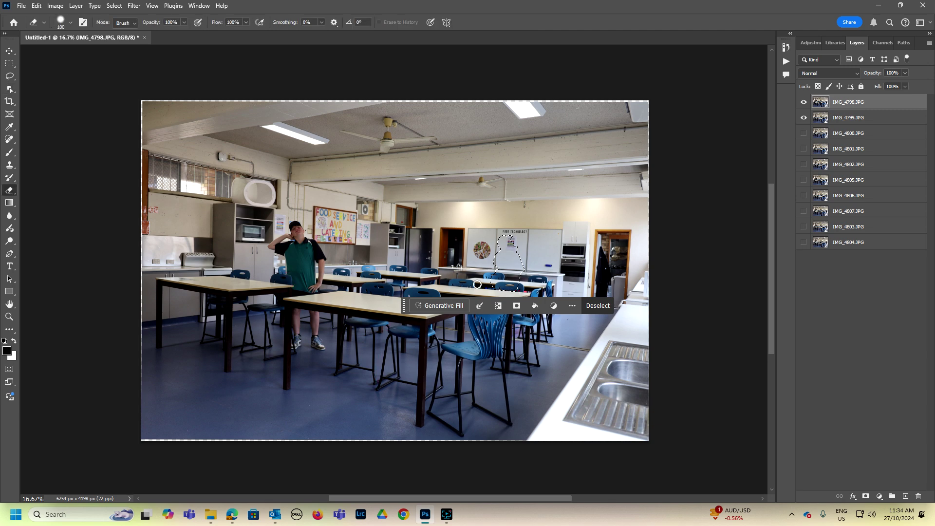
mouse_move(487, 281)
mouse_down()
mouse_move(497, 235)
mouse_move(516, 239)
mouse_move(464, 254)
mouse_move(520, 254)
mouse_move(512, 233)
mouse_up()
right_click(560, 235)
drag(634, 258, 655, 258)
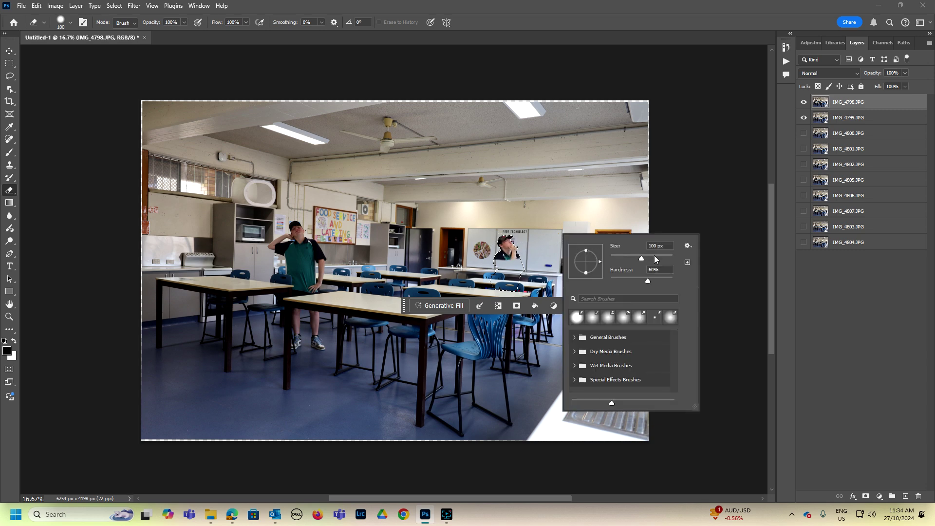
mouse_move(504, 237)
mouse_down()
mouse_move(519, 301)
mouse_move(522, 245)
mouse_move(497, 237)
mouse_move(498, 259)
mouse_move(512, 244)
mouse_move(487, 279)
mouse_move(505, 268)
mouse_move(499, 263)
mouse_move(497, 288)
mouse_move(512, 279)
mouse_move(513, 259)
mouse_move(517, 281)
mouse_up()
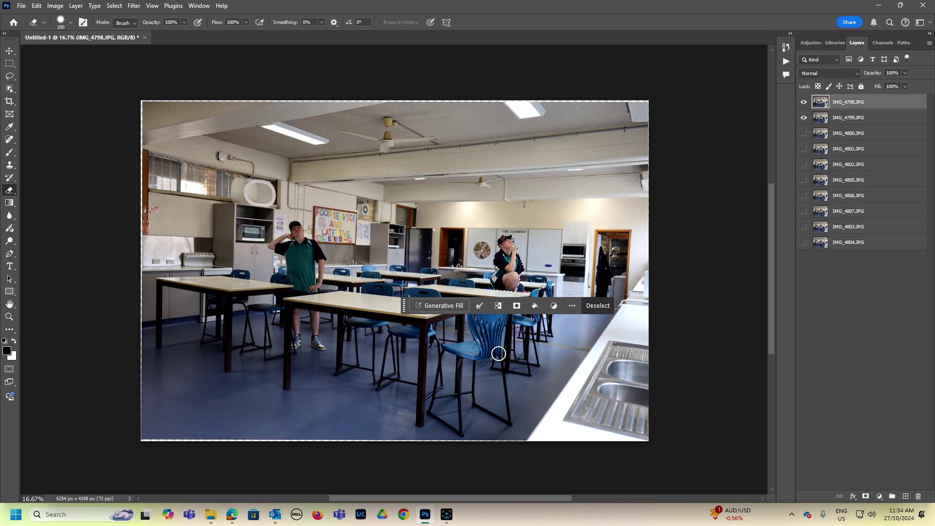
- Clear the selection and merge the IMG_4798.JPG layer down into IMG_4799.JPG
click(115, 6)
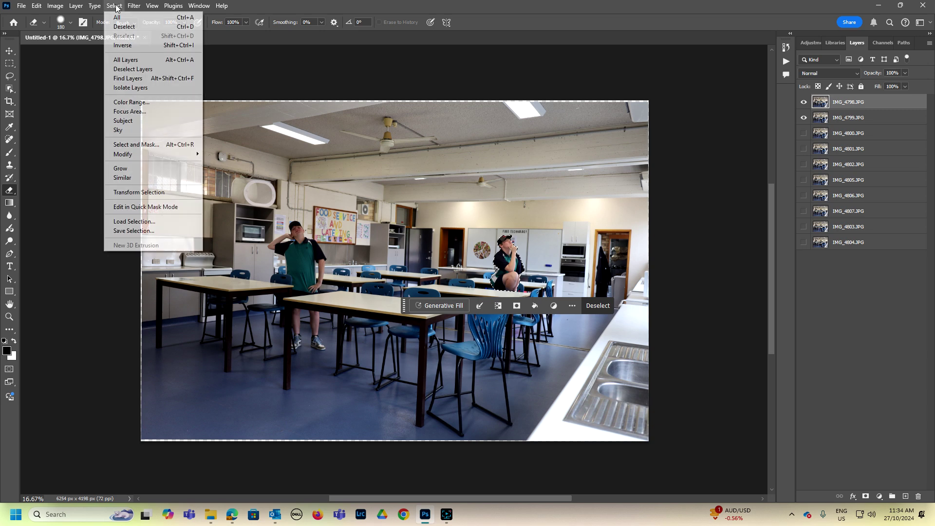
click(128, 27)
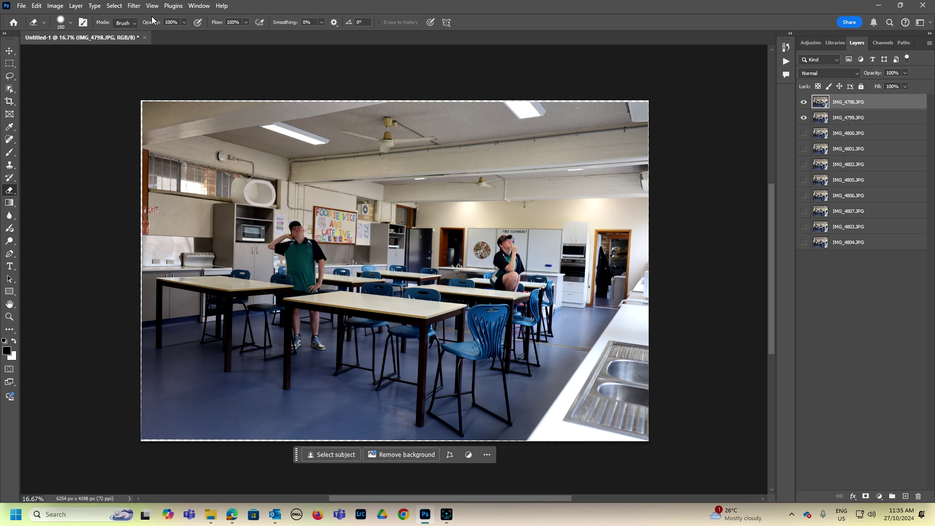
click(76, 6)
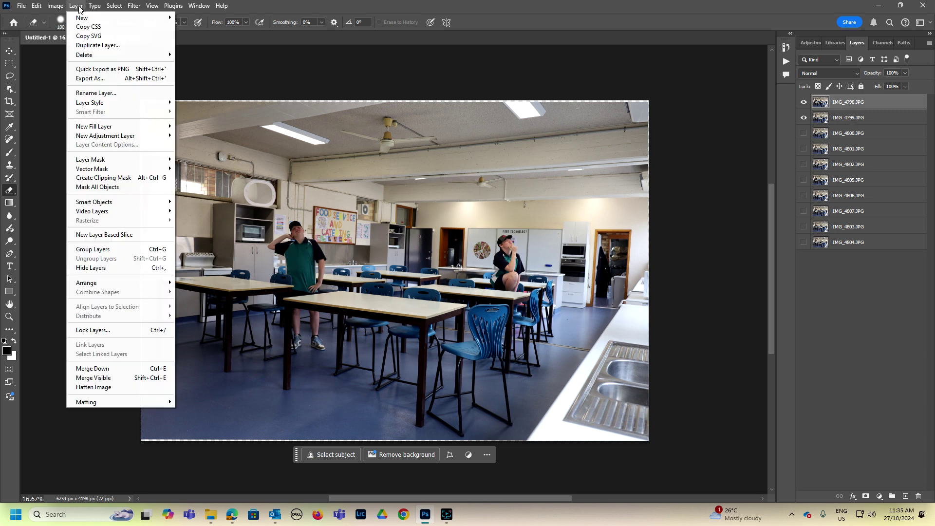
click(109, 369)
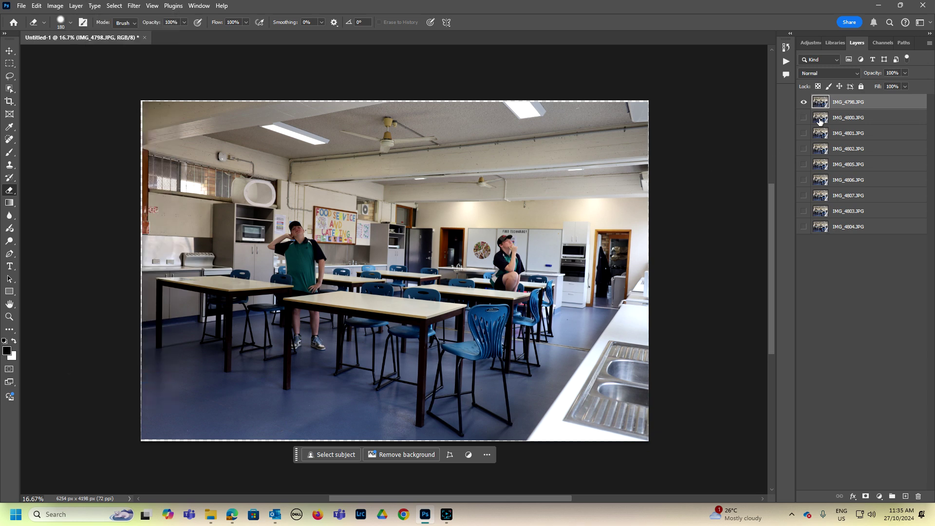
- Show only the IMG_4800.JPG layer and select the person seated at the back table with the Object Selection tool
click(804, 117)
click(804, 104)
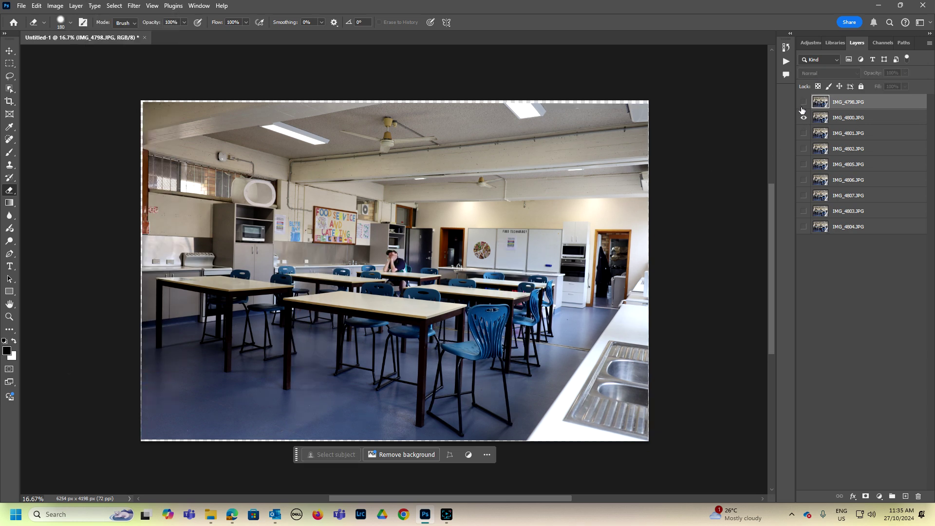
click(804, 102)
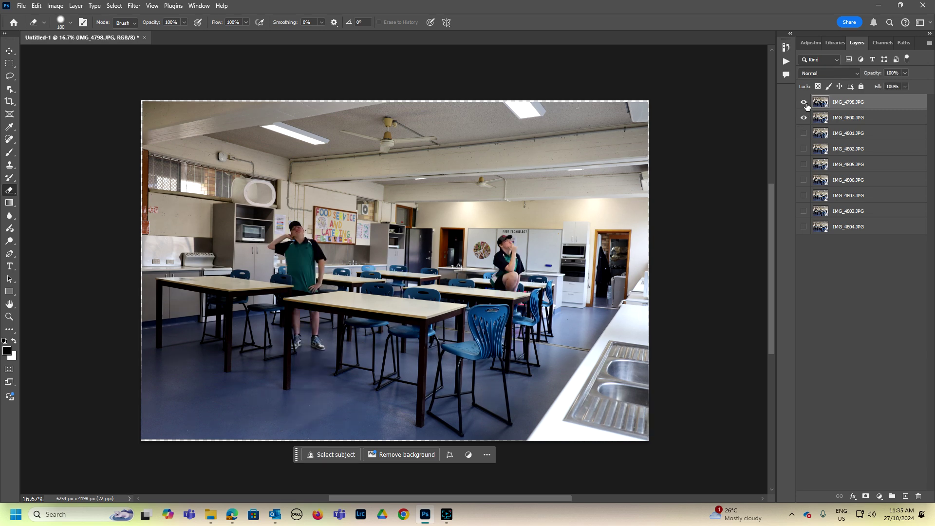
click(804, 104)
click(852, 120)
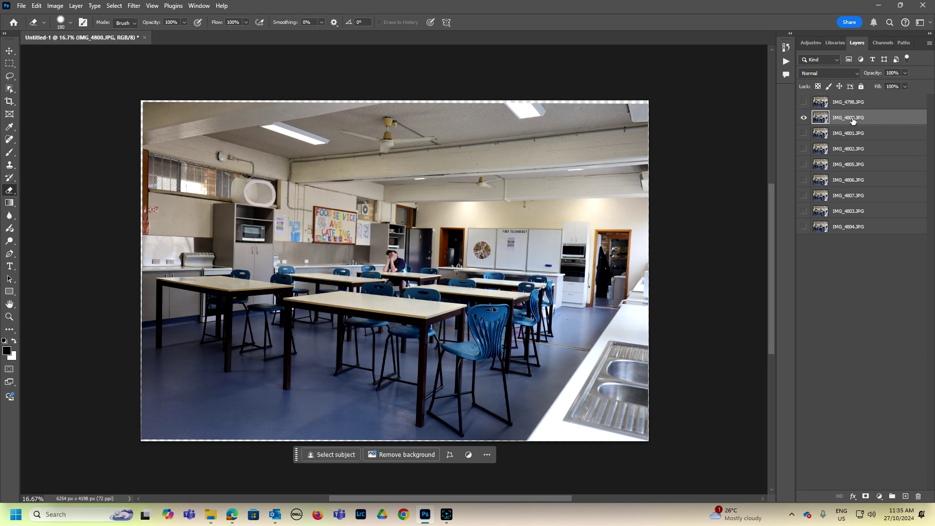
click(9, 89)
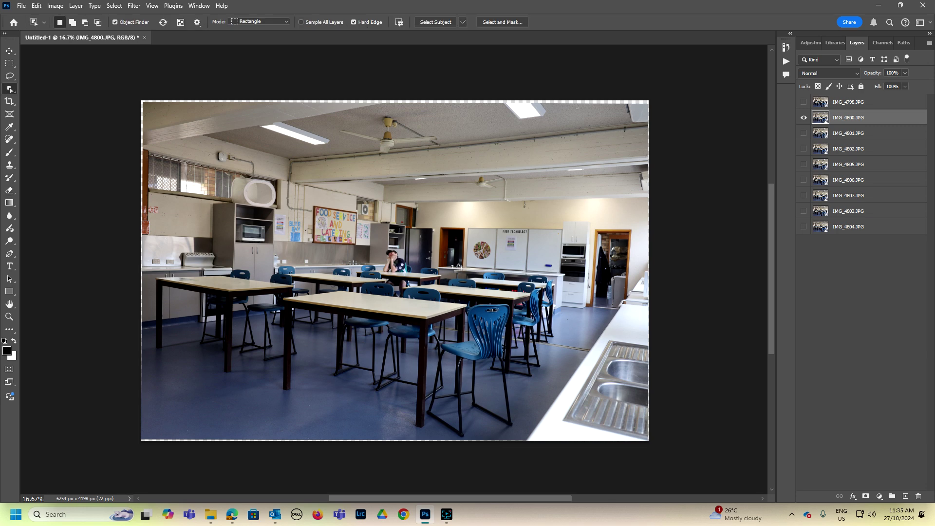
click(402, 271)
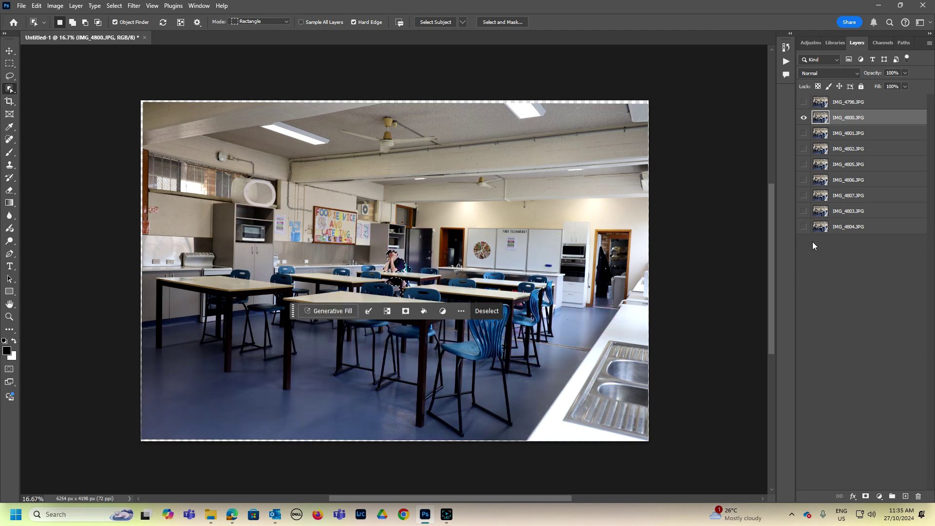
- Show the merged IMG_4798.JPG layer and erase its area inside the selection to reveal the person seated at the back
click(804, 103)
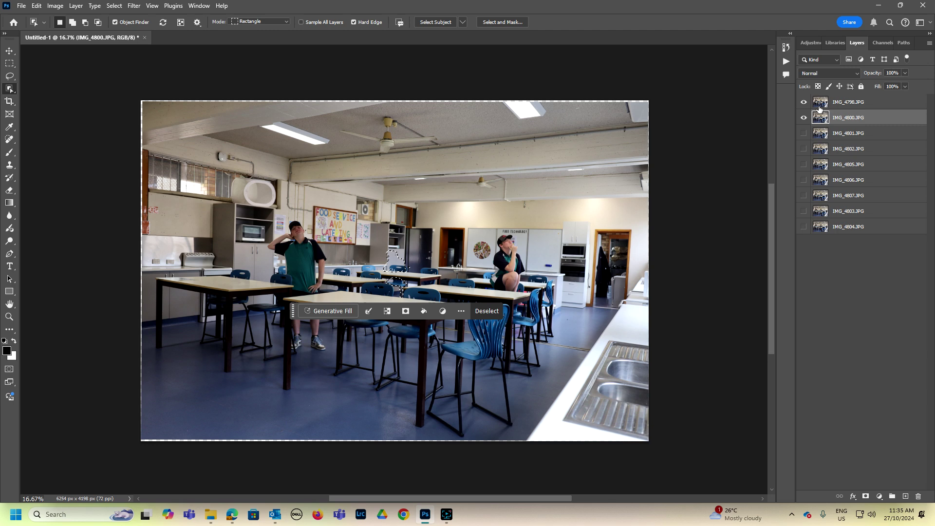
click(846, 104)
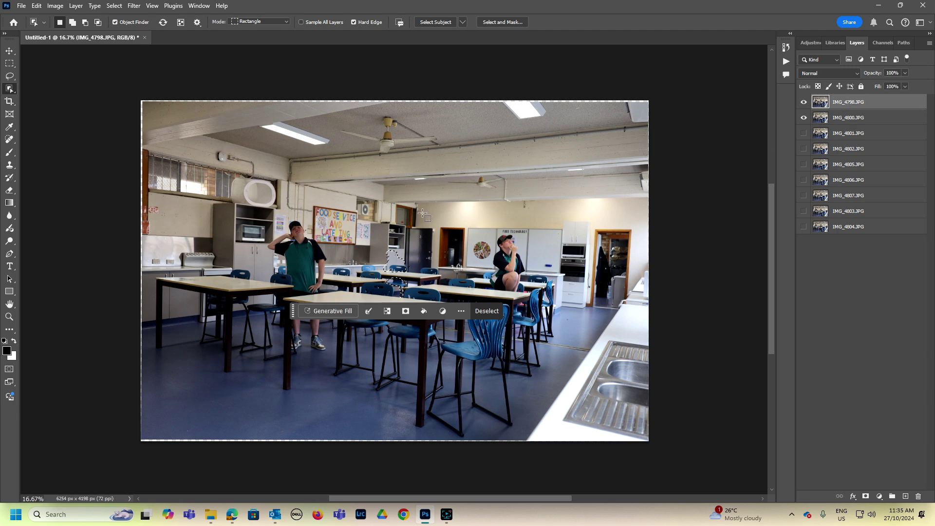
click(10, 192)
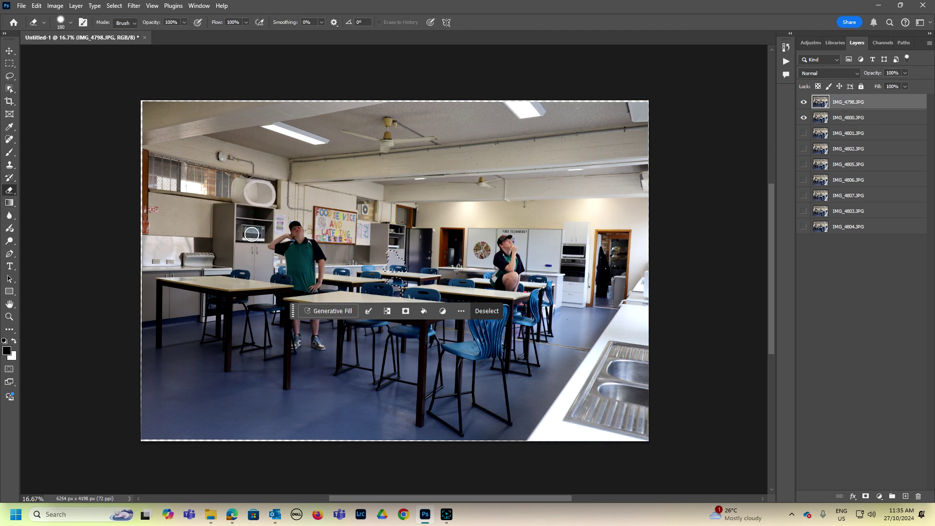
mouse_move(387, 251)
mouse_down()
mouse_move(395, 288)
mouse_move(401, 251)
mouse_move(408, 258)
mouse_move(409, 285)
mouse_move(400, 265)
mouse_move(390, 279)
mouse_move(399, 263)
mouse_move(405, 282)
mouse_up()
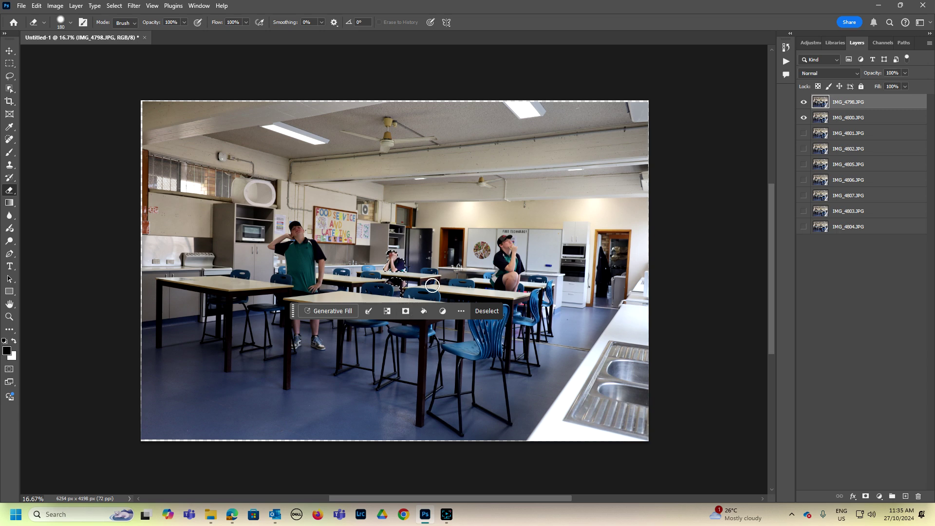
- Clear the selection around the person seated at the back table
click(487, 312)
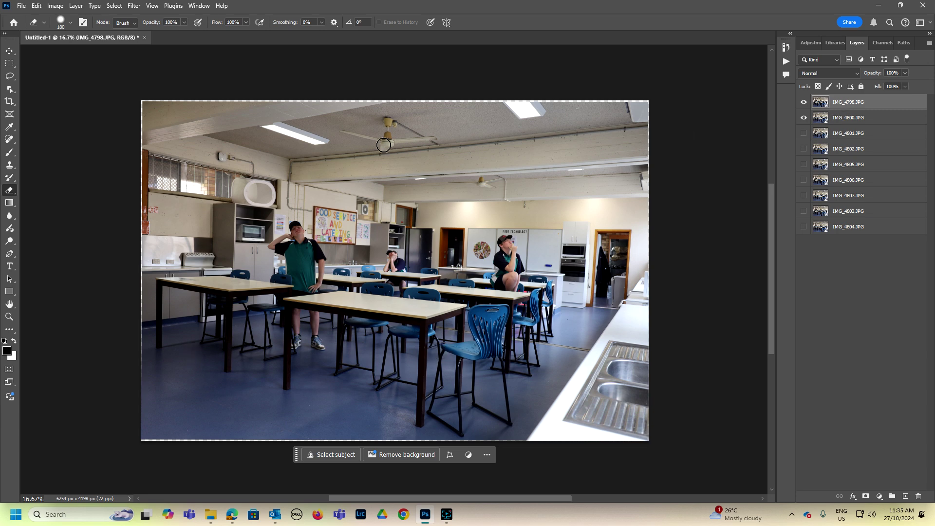
click(75, 6)
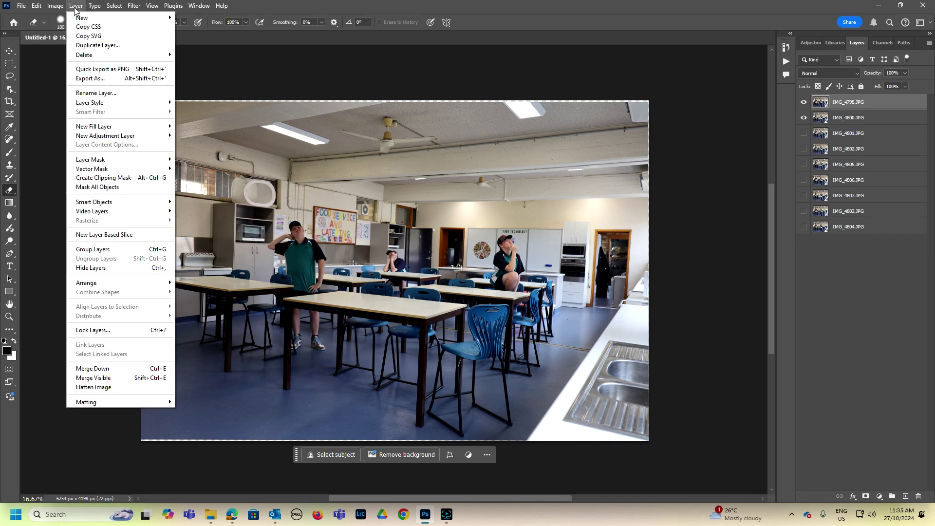
click(94, 387)
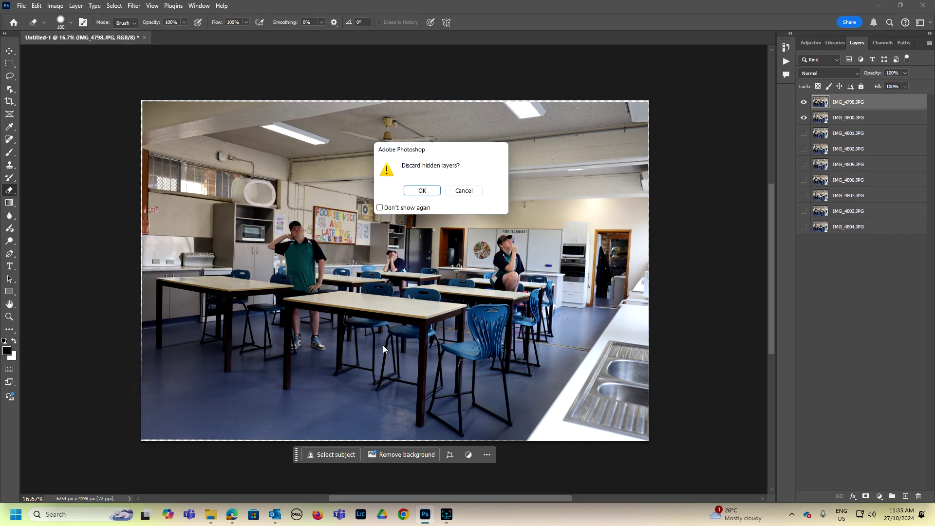
click(466, 190)
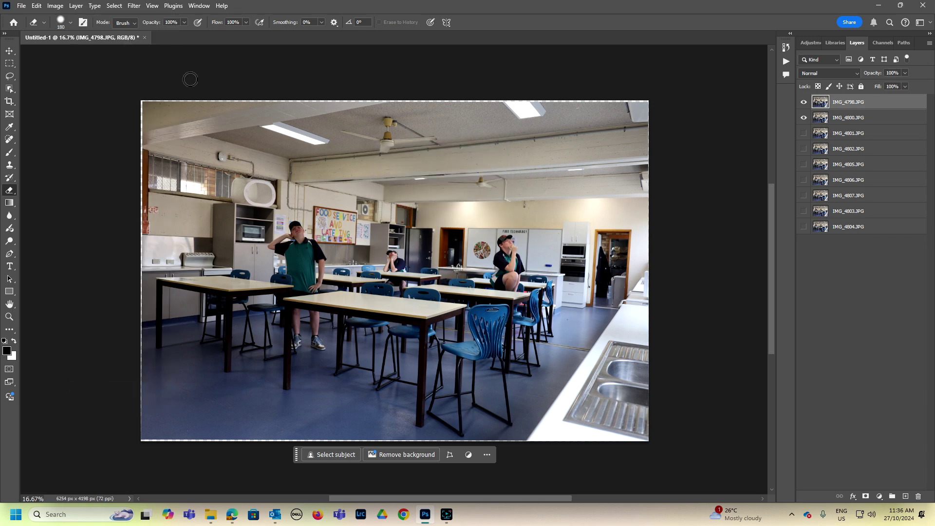
- Merge the visible IMG_4798.JPG and IMG_4800.JPG layers into one, keeping the hidden layers
click(75, 6)
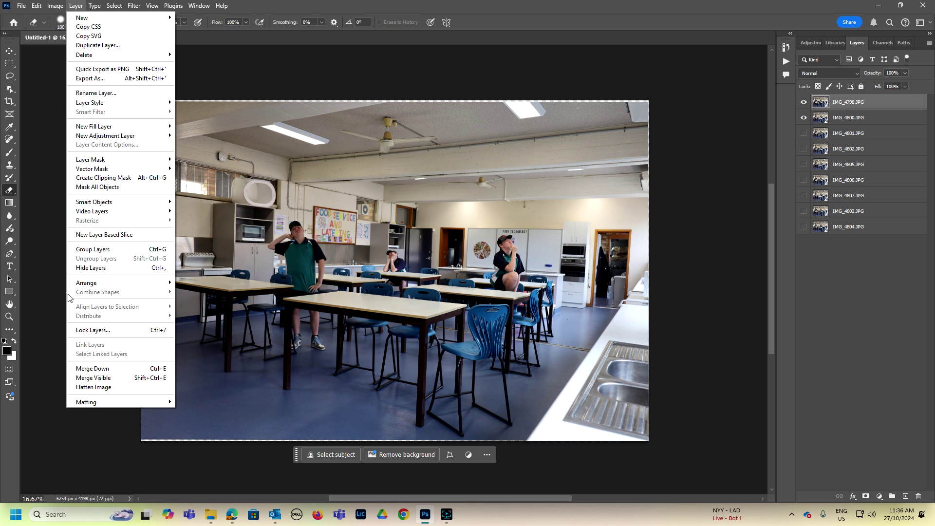
click(106, 380)
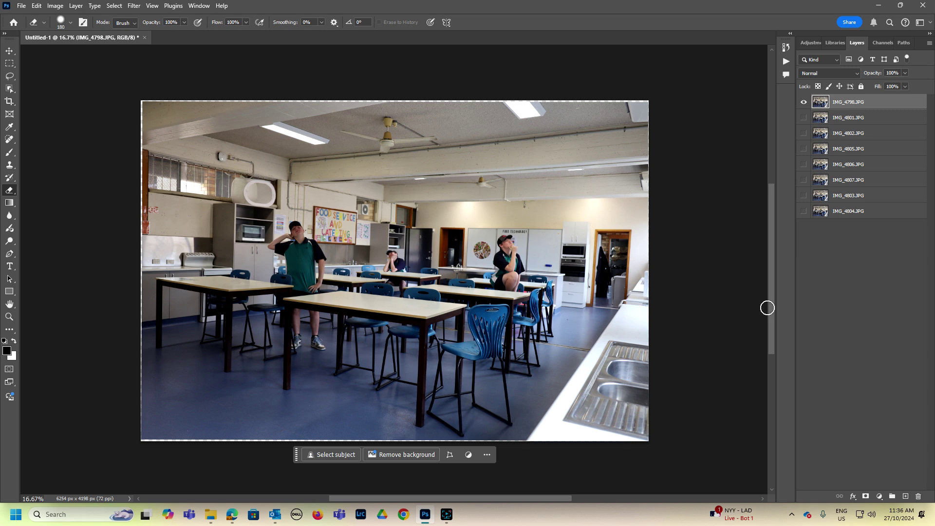
mouse_move(445, 521)
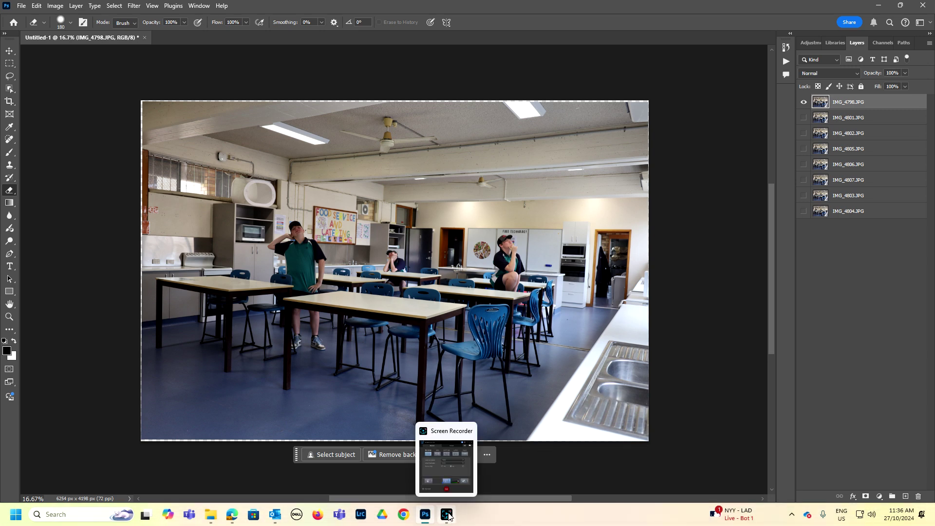
click(448, 515)
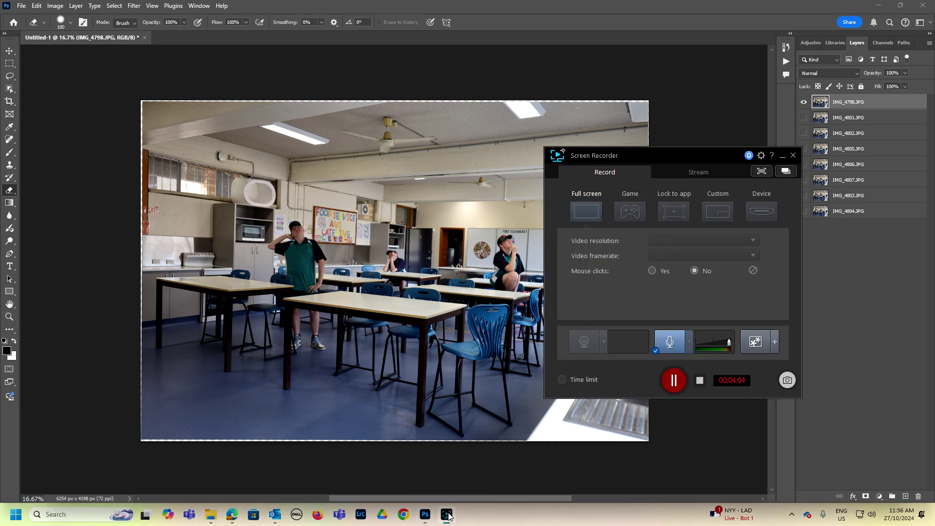
click(675, 380)
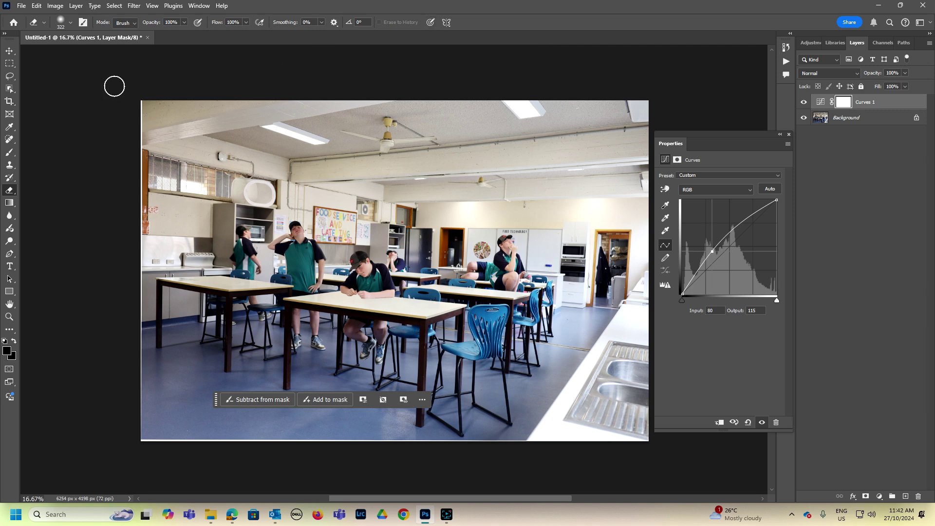
- Crop the composite to about 5666 × 3610 px, trimming mostly the ceiling and the side edges
click(9, 101)
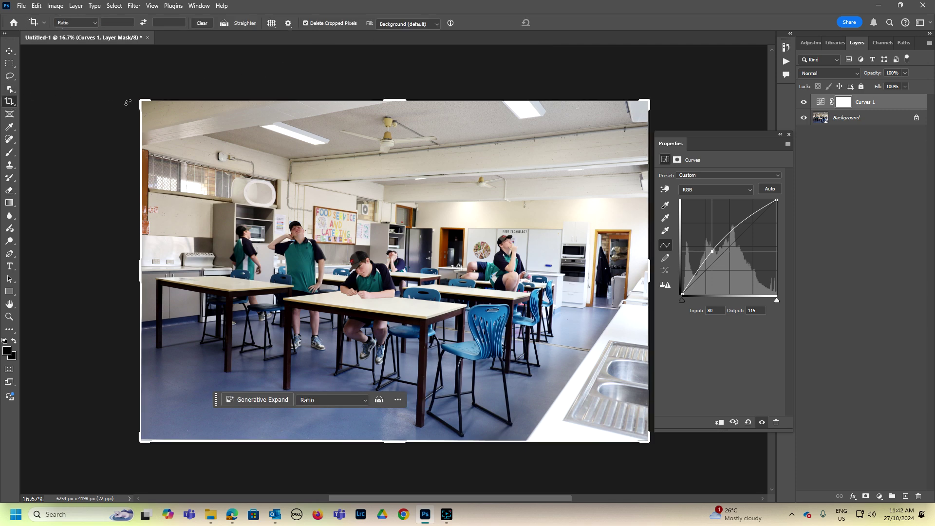
drag(138, 99, 162, 137)
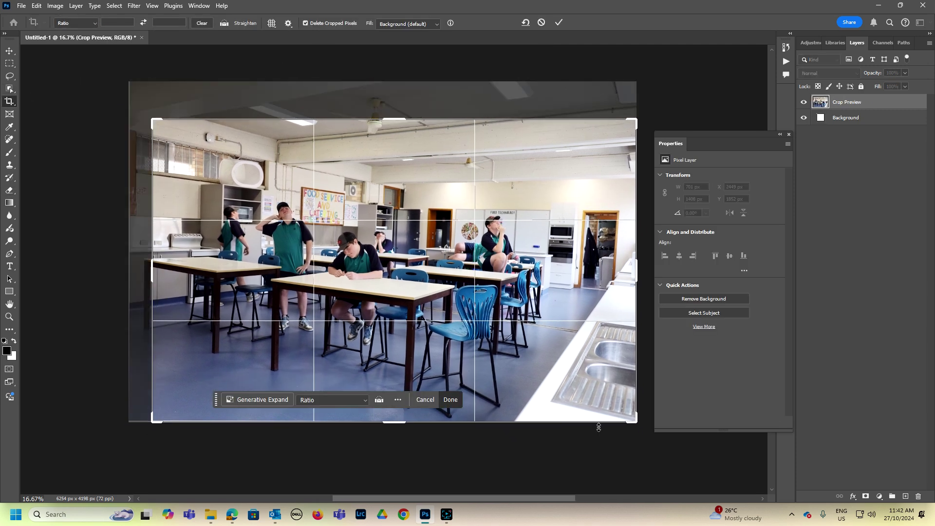
drag(640, 424, 626, 416)
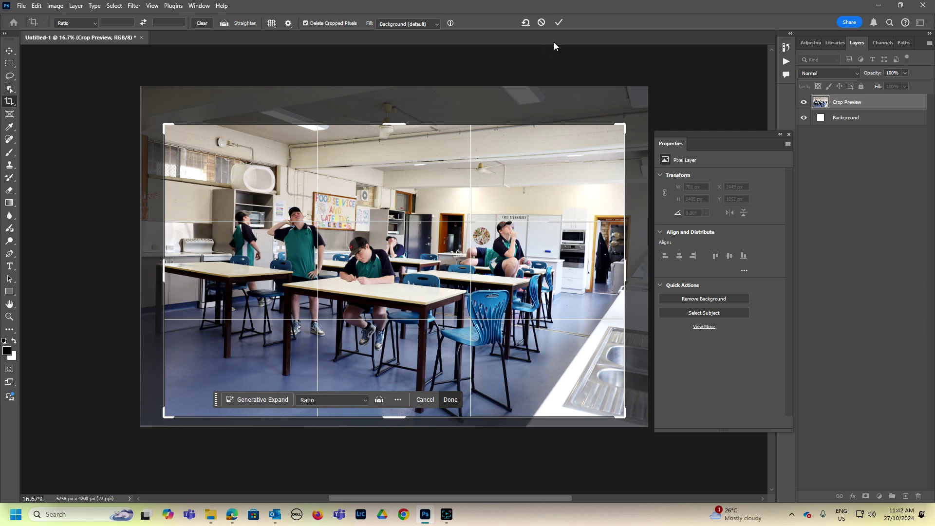
click(559, 23)
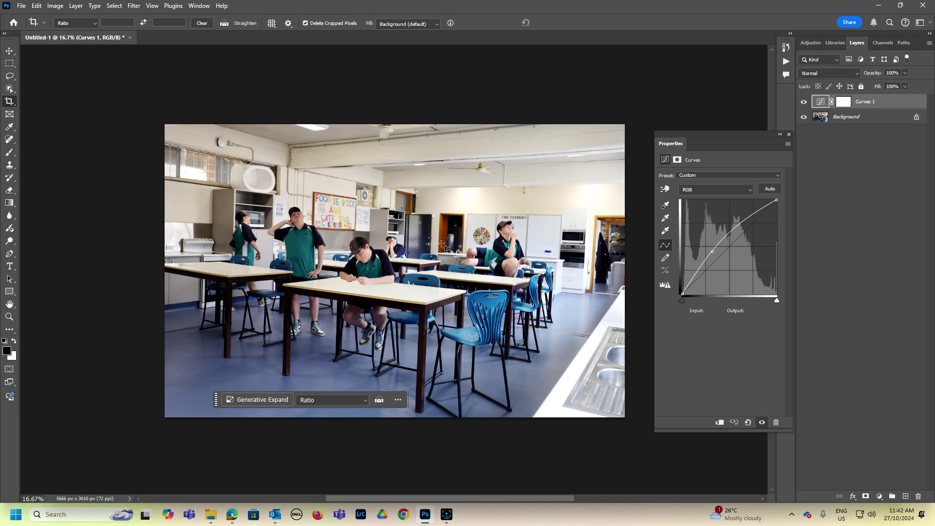
- Close the Curves properties and flatten the Curves 1 adjustment and the Background into a single layer
click(55, 5)
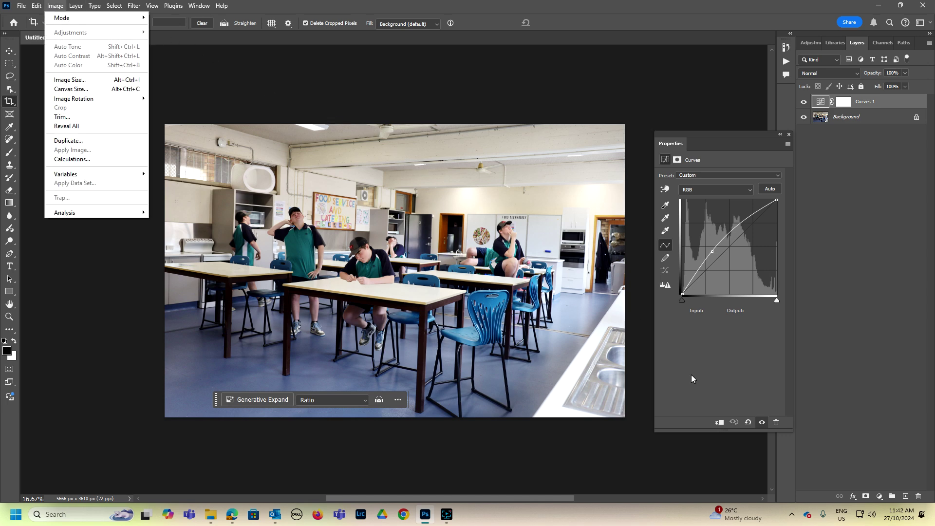
click(736, 135)
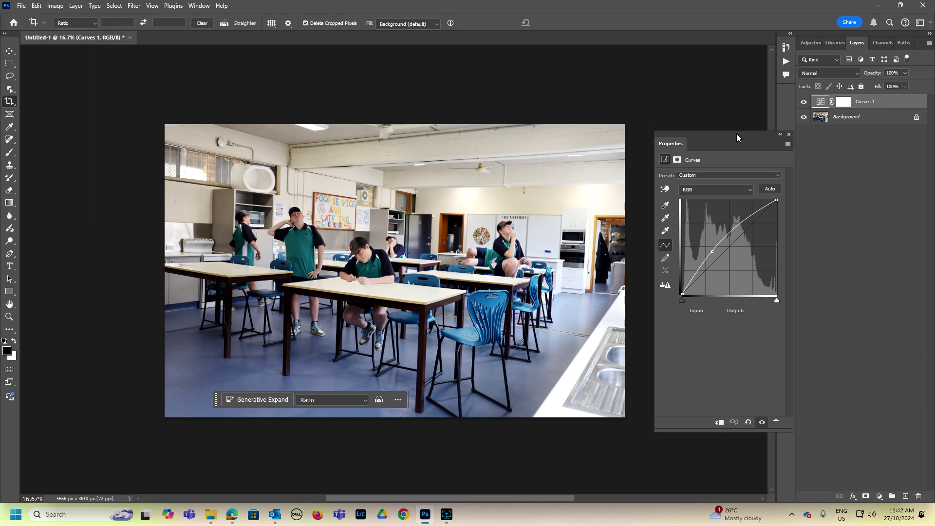
click(789, 135)
click(883, 116)
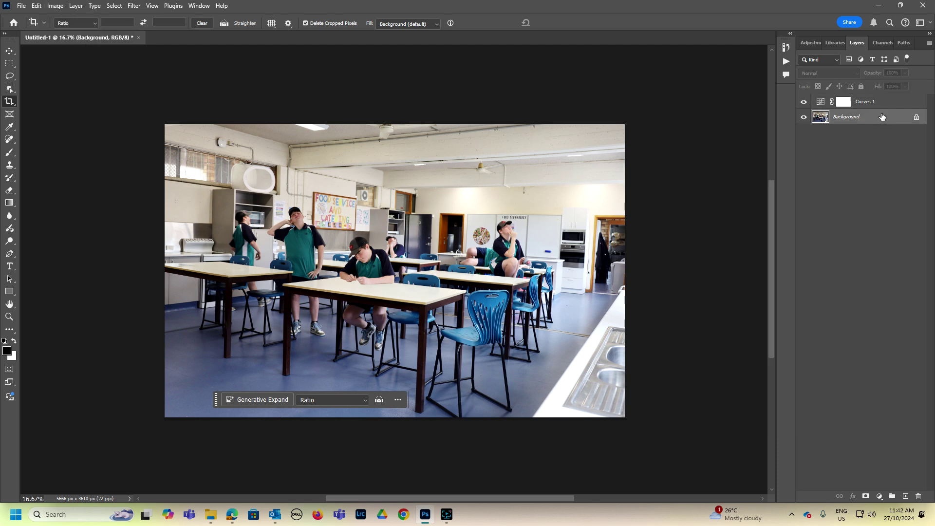
click(80, 9)
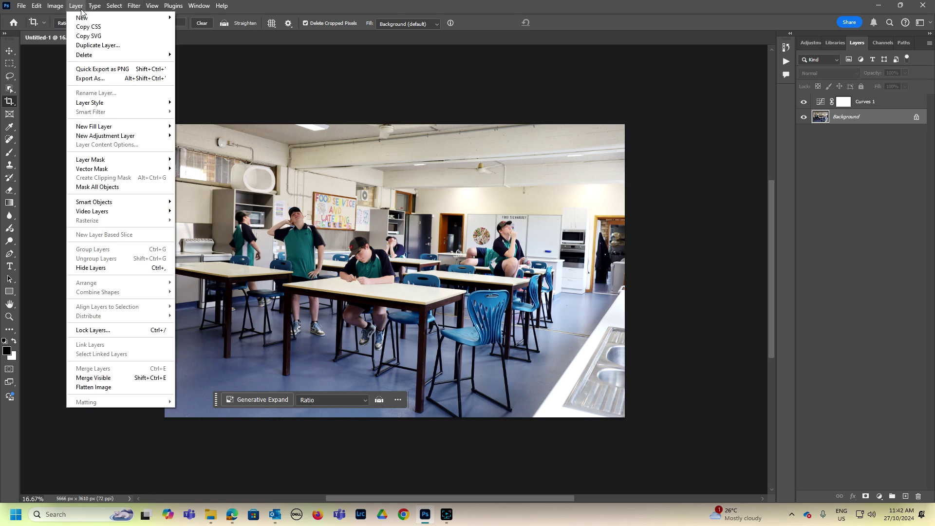
click(120, 388)
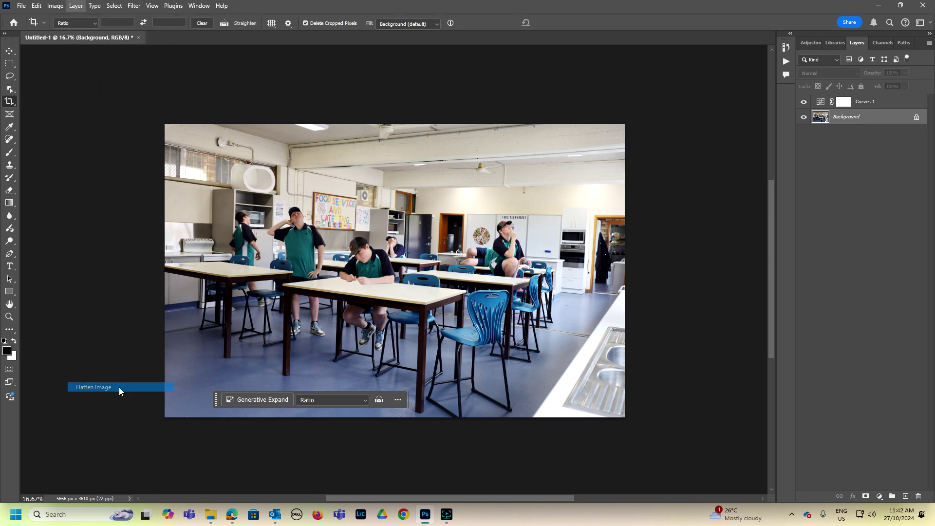
- Apply a Hue/Saturation adjustment to the flattened image with Saturation +24 and Lightness +5
click(62, 7)
mouse_move(69, 33)
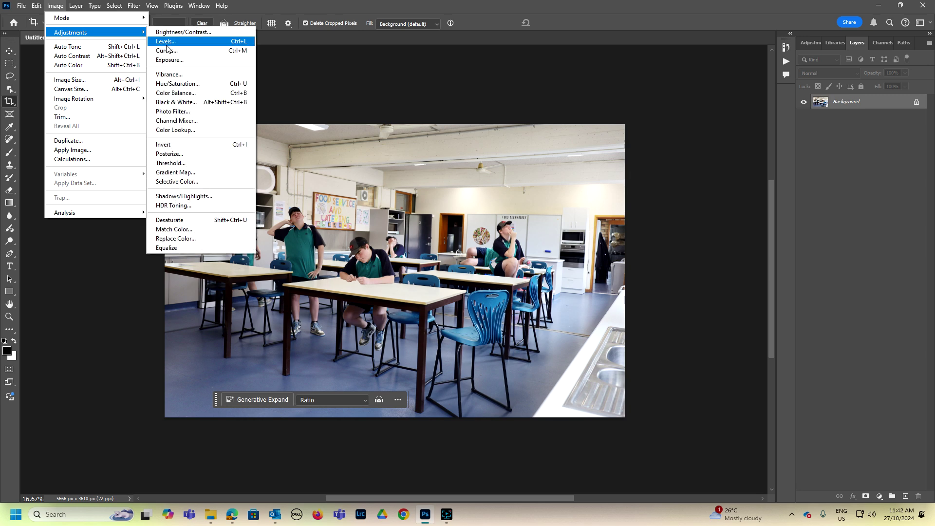
click(205, 86)
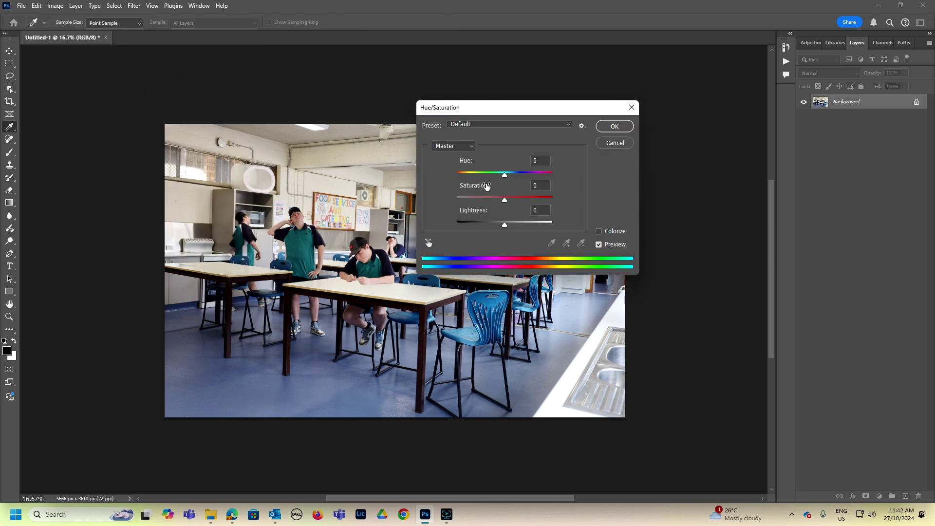
drag(505, 200, 522, 202)
drag(532, 110, 705, 107)
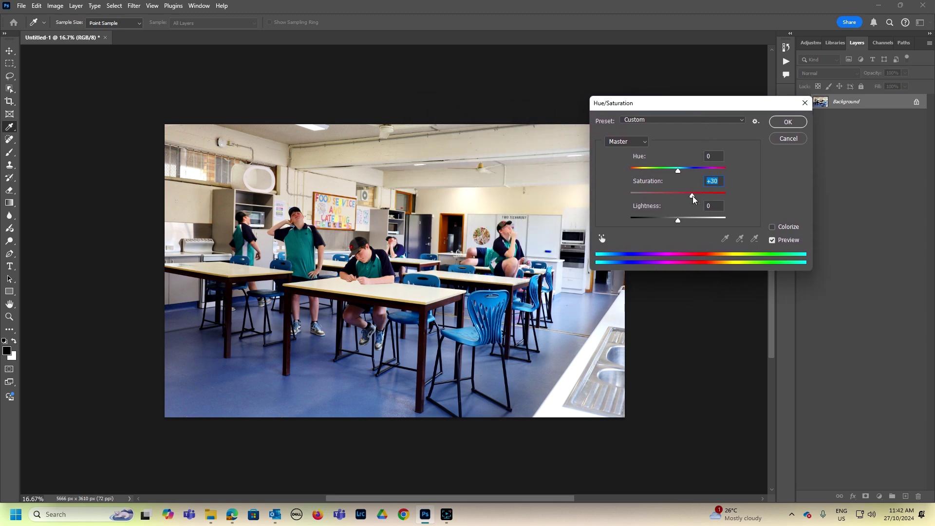
click(680, 218)
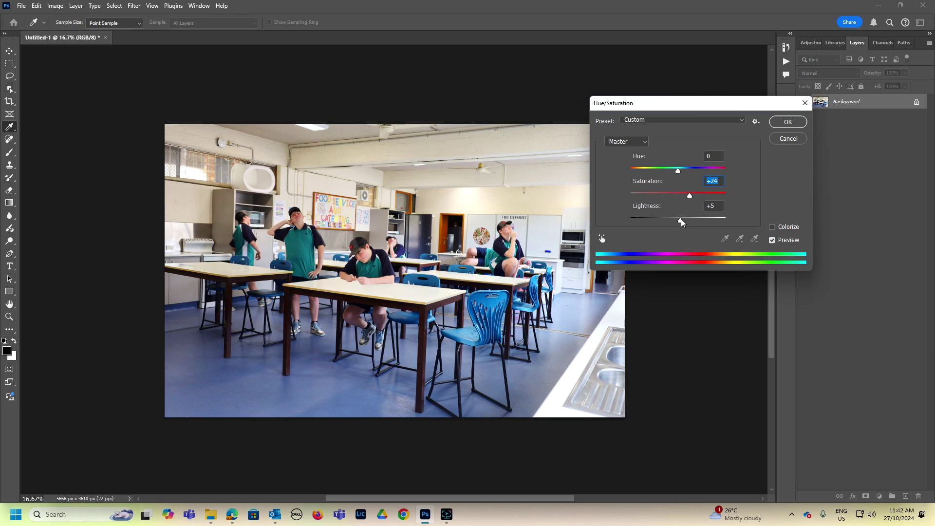
click(789, 124)
key(c)
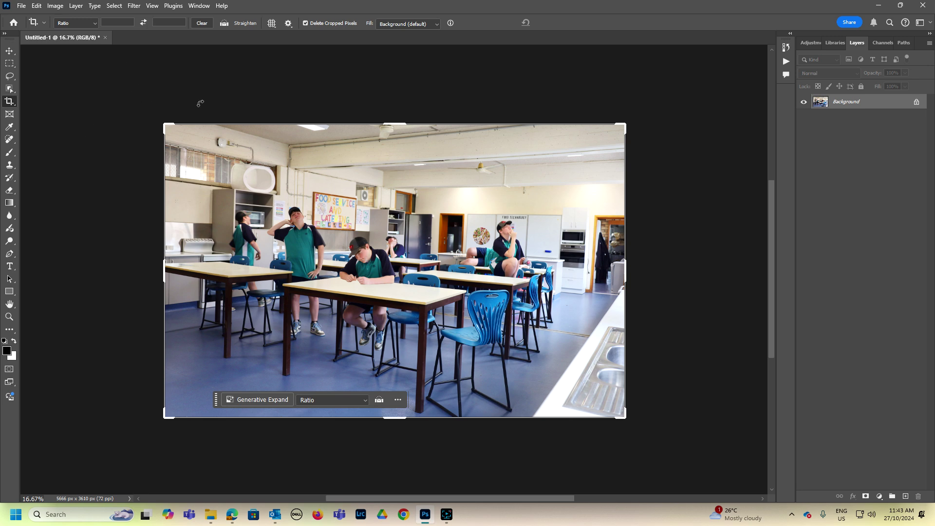
- Save the picture as a JPEG named Combined Image with Maximum quality 10
click(22, 8)
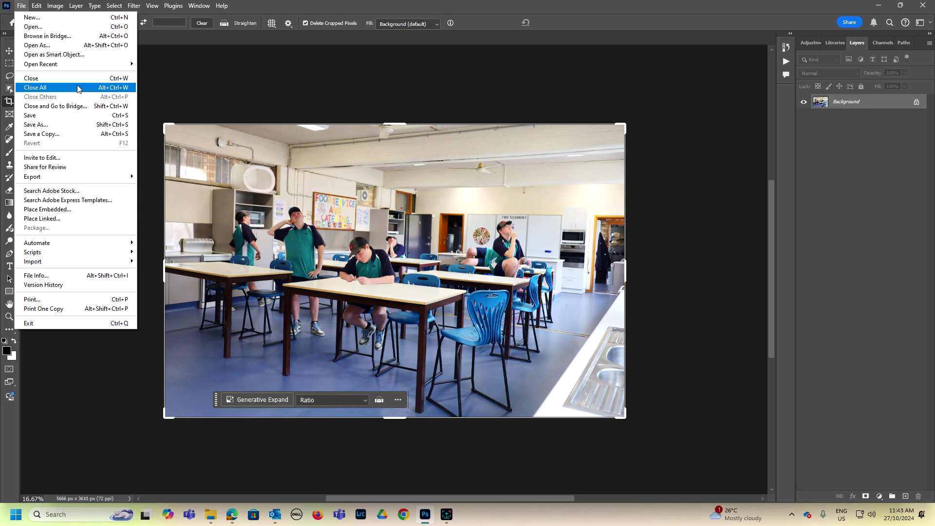
click(78, 125)
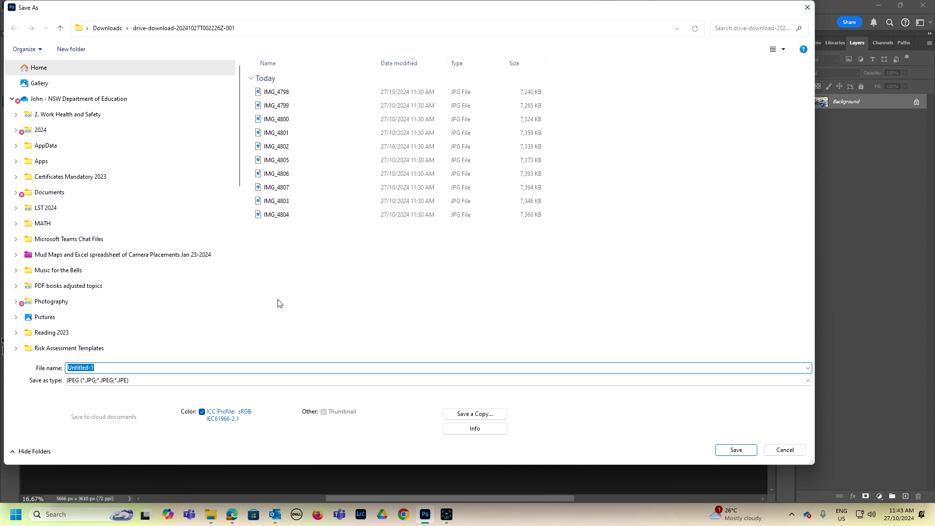
drag(102, 367, 72, 368)
text(Combined Image)
click(737, 450)
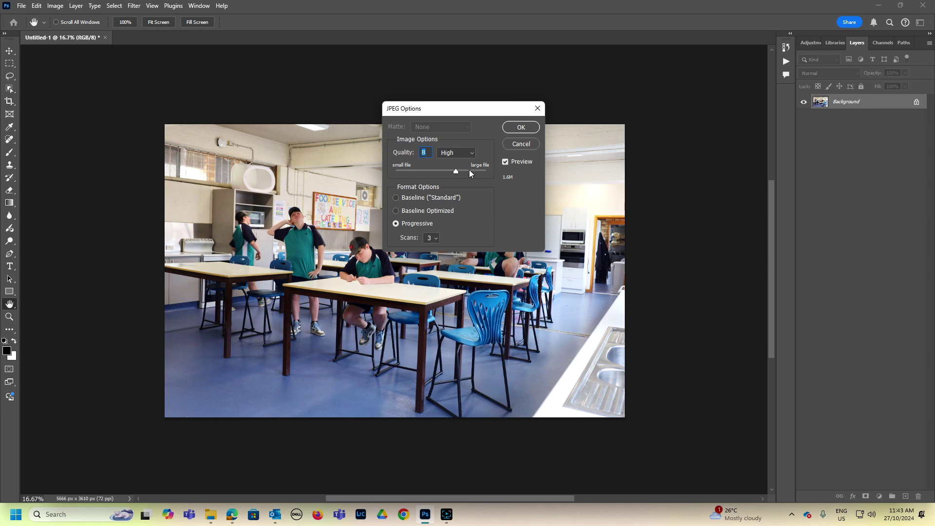
click(470, 171)
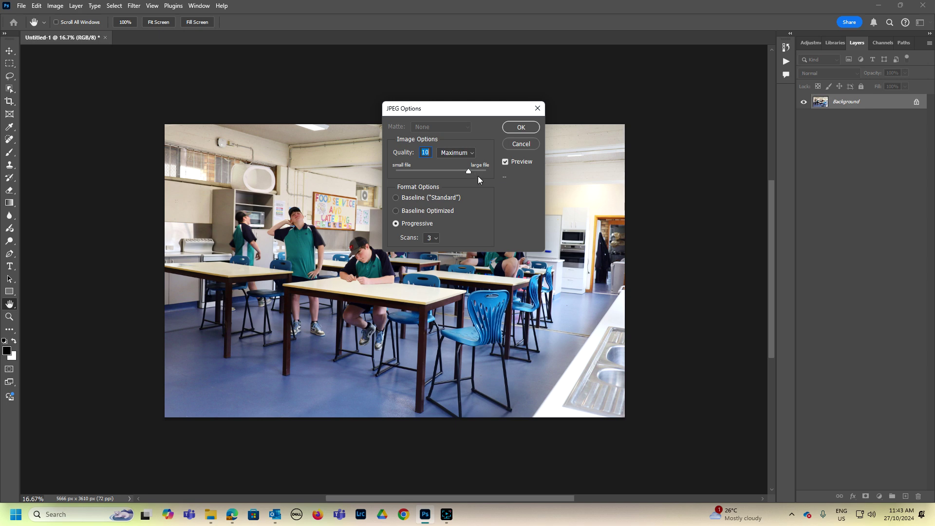
click(521, 127)
key(c)
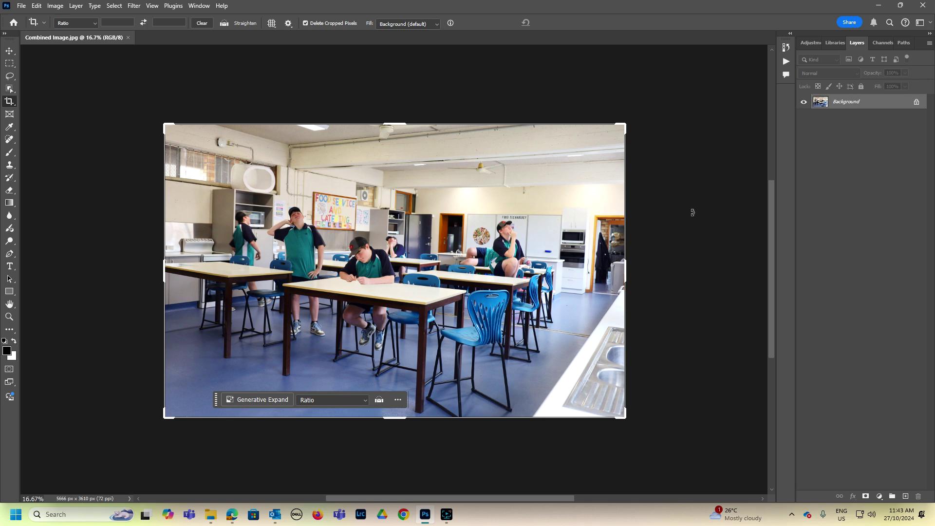
click(446, 515)
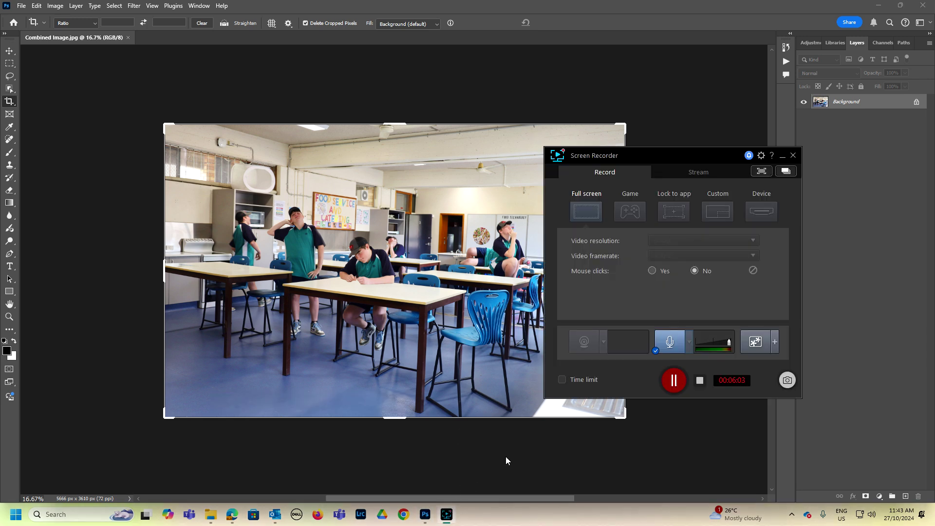